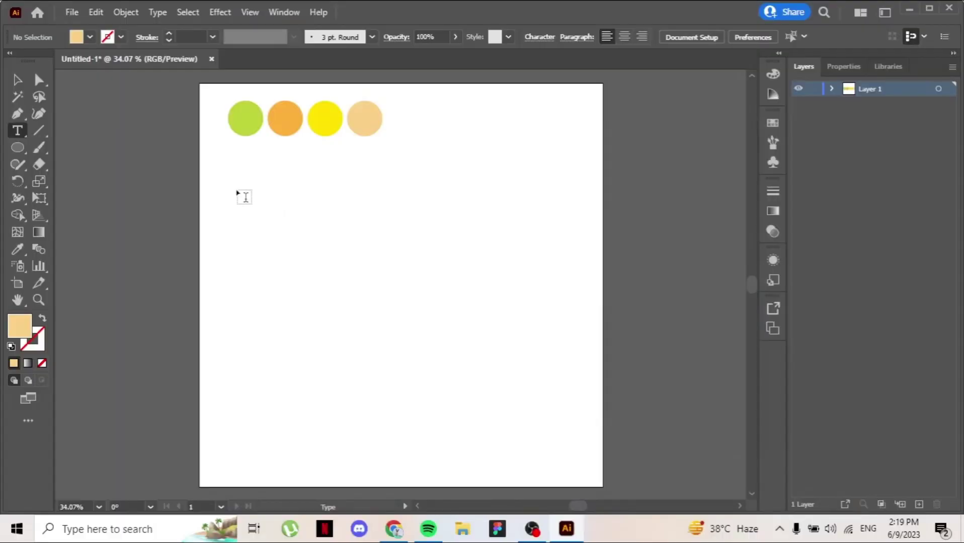
# - Drag out a text frame below the four colour circles
pyautogui.moveTo(232, 179)
pyautogui.mouseDown()
pyautogui.moveTo(373, 316)
pyautogui.moveTo(405, 227)
pyautogui.mouseUp()
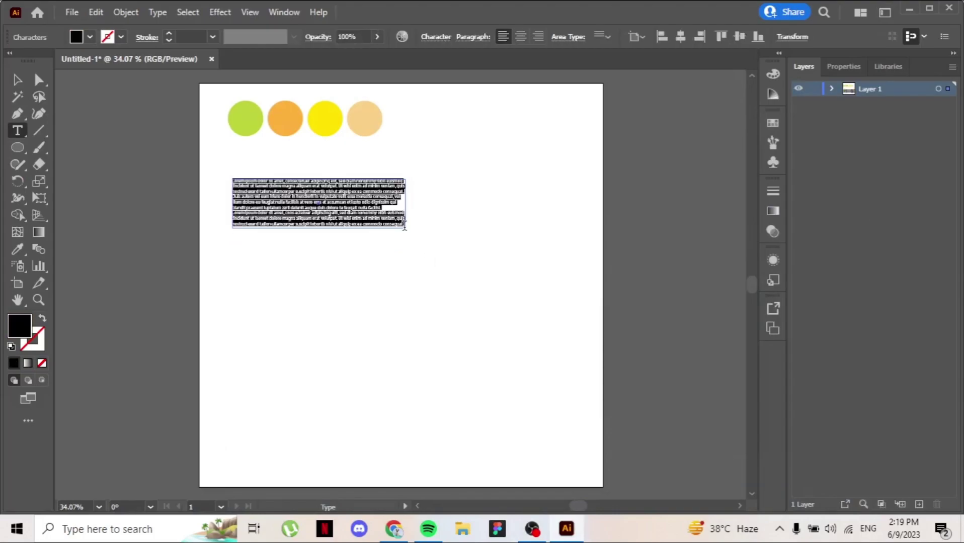
# - Clear the placeholder text and show the Character panel (Myriad Pro Regular, 12 pt)
pyautogui.press('BackSpace')
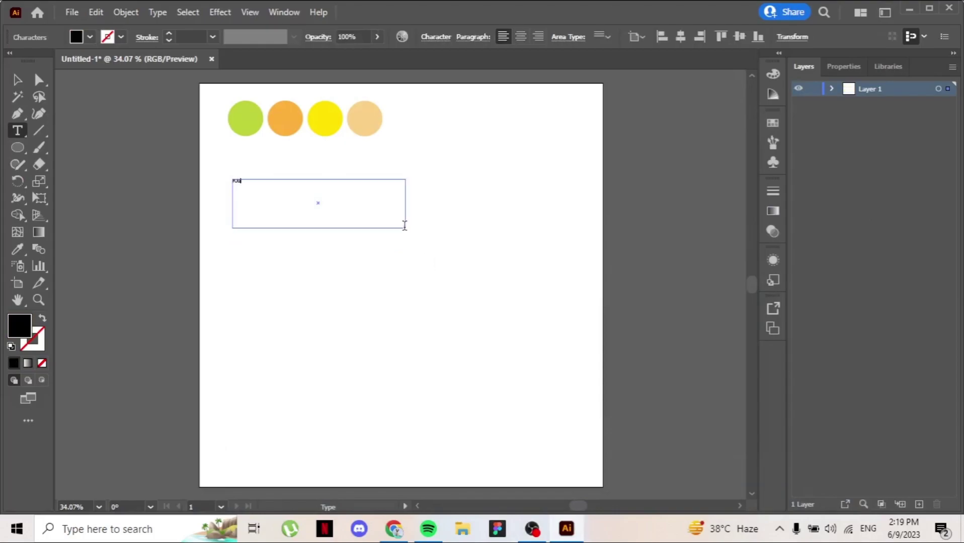
pyautogui.click(284, 12)
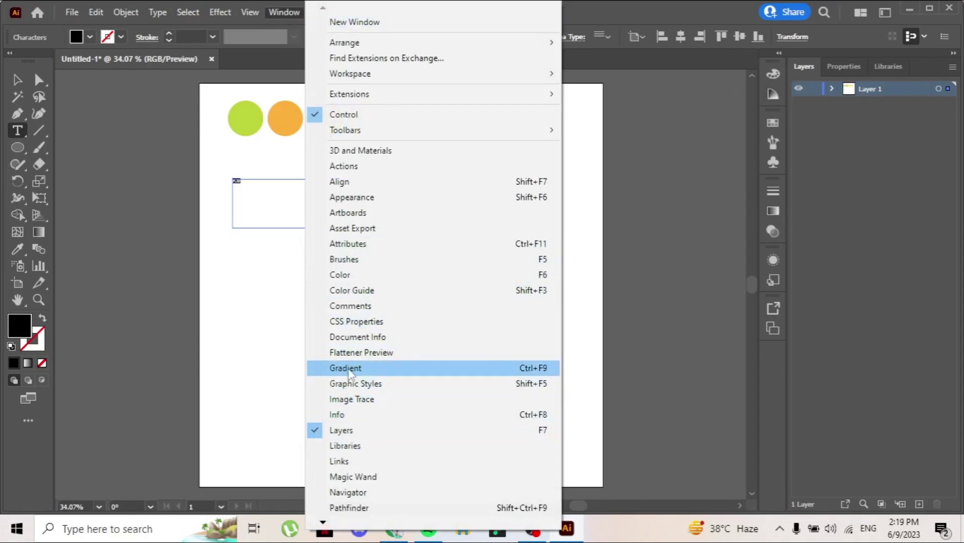
pyautogui.scroll(-4, 363, 471)
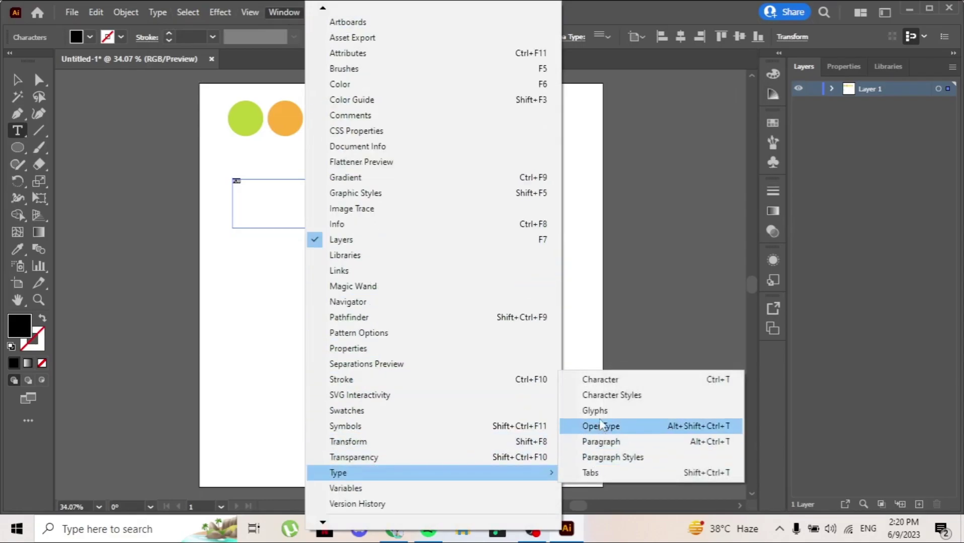
pyautogui.click(610, 383)
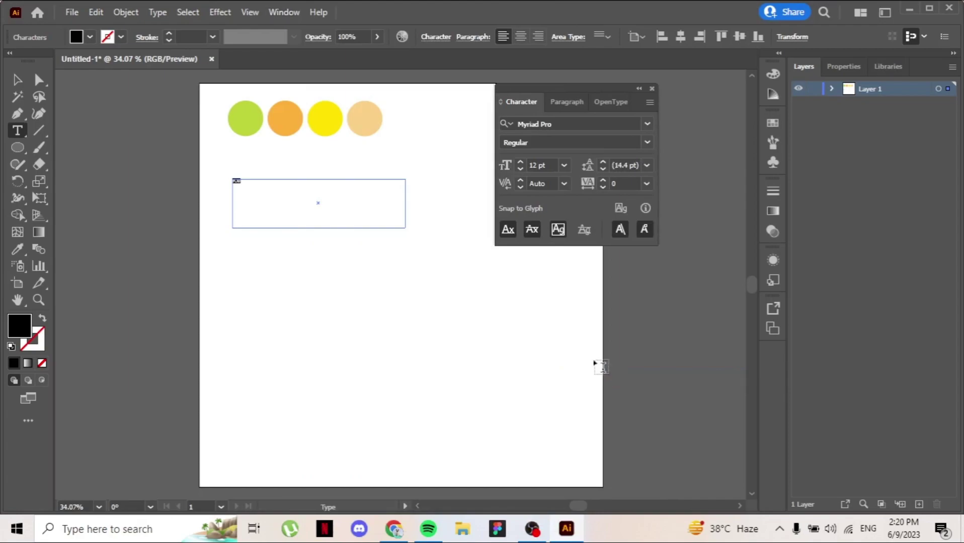
# - Raise YOU's size to 79 pt and find and apply Gotham-Black by searching 'gotha'
pyautogui.click(520, 162)
pyautogui.click(520, 162)
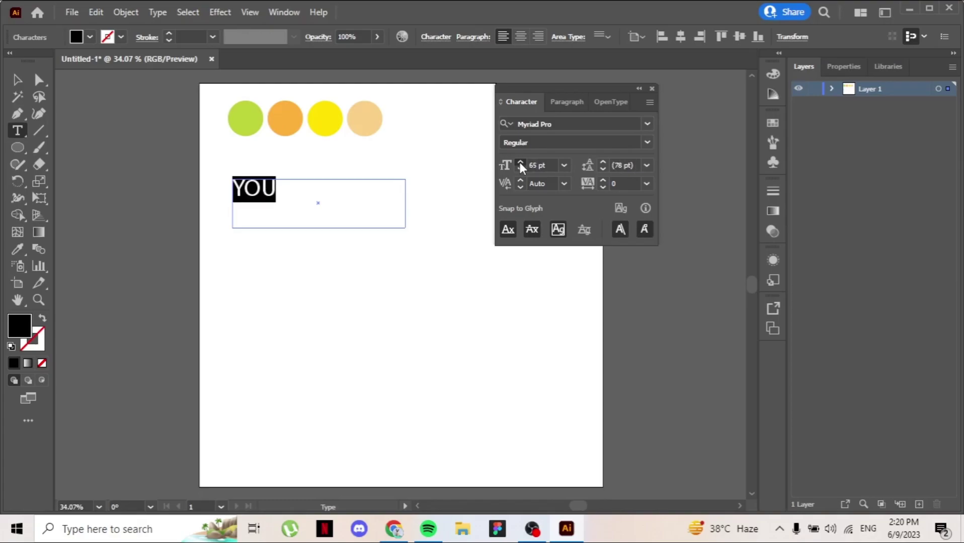
pyautogui.click(520, 162)
pyautogui.click(549, 124)
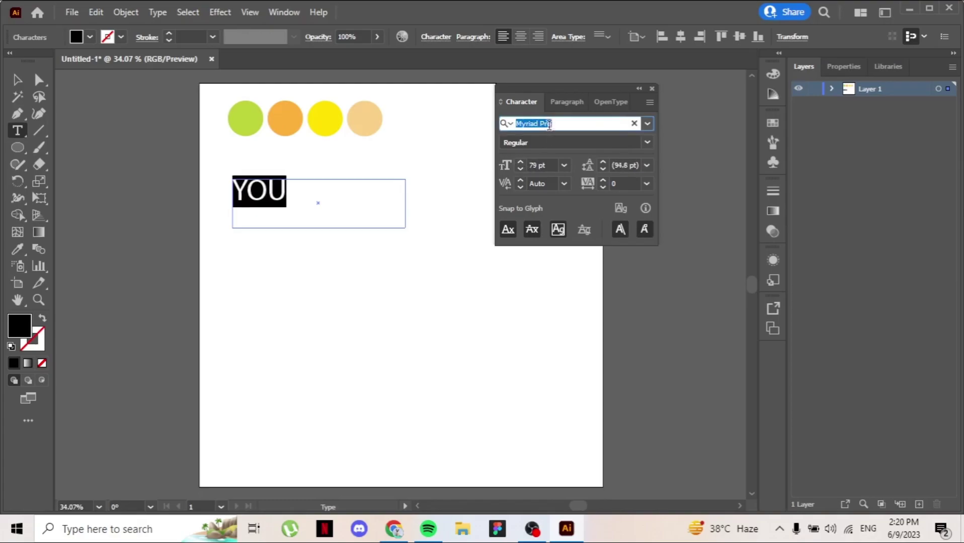
pyautogui.write('gotha')
pyautogui.press('Up')
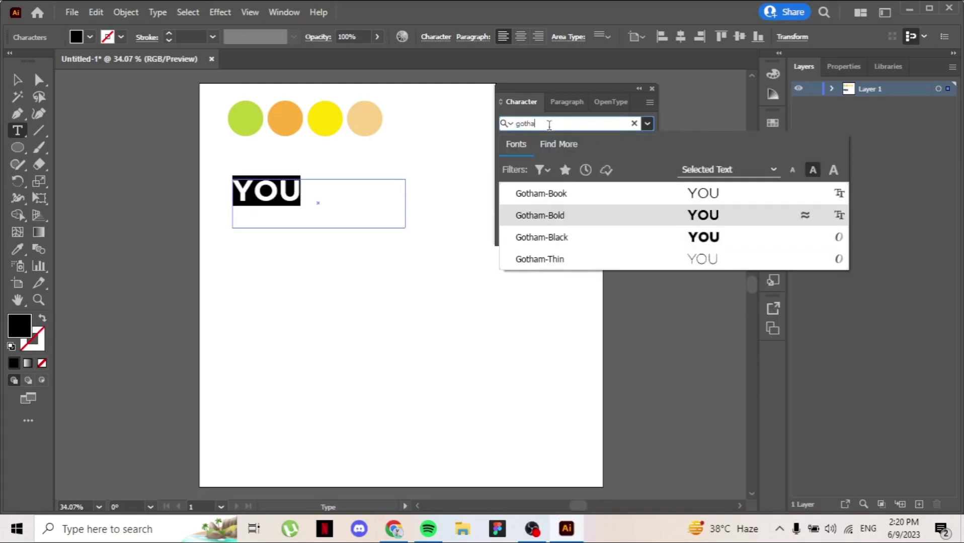
pyautogui.press('Down')
pyautogui.press('Return')
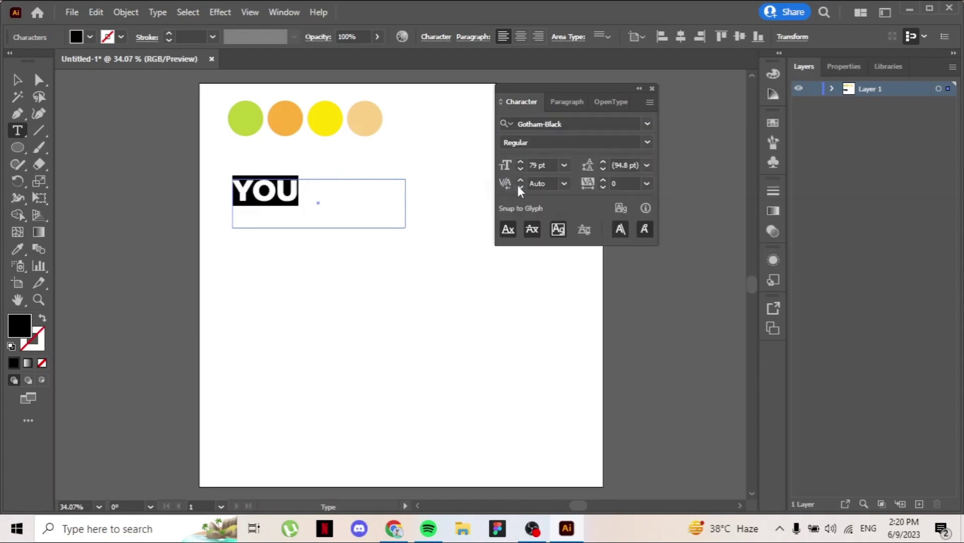
# - Shrink the frame to fit YOU and Alt-drag a duplicate directly below it
pyautogui.moveTo(405, 196); pyautogui.dragTo(317, 197)
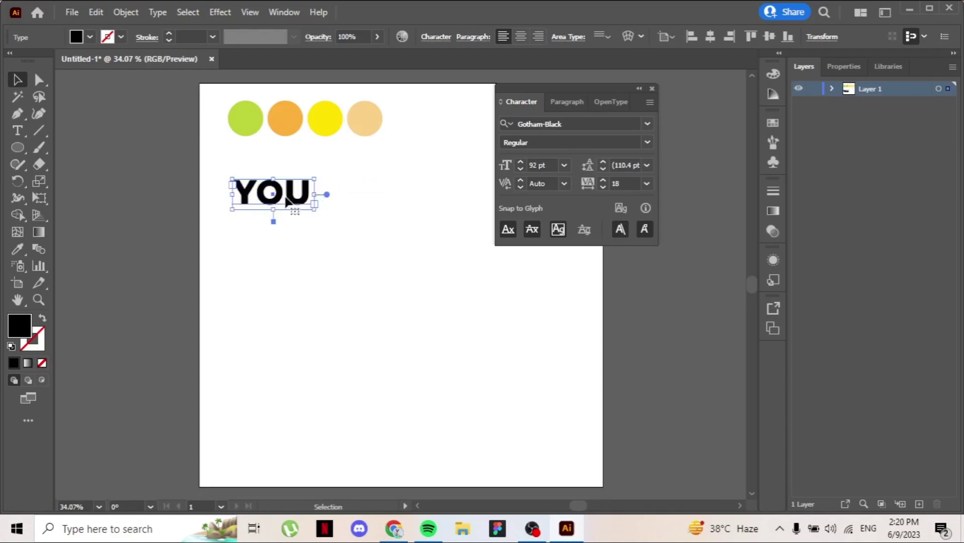
pyautogui.moveTo(301, 198); pyautogui.dragTo(299, 244)
# - Retype the duplicate as LOOK and reselect it as an object
pyautogui.doubleClick(301, 243)
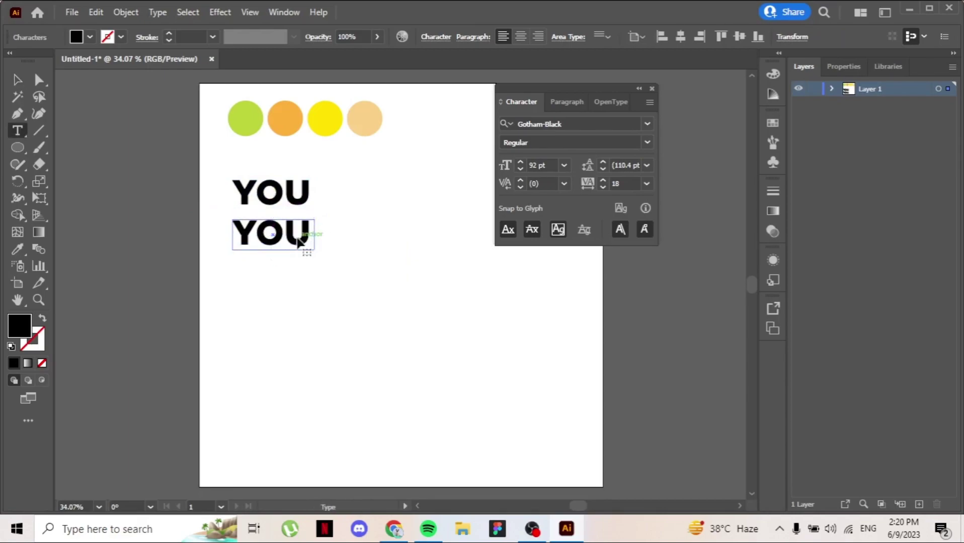
pyautogui.doubleClick(300, 241)
pyautogui.write('LOO')
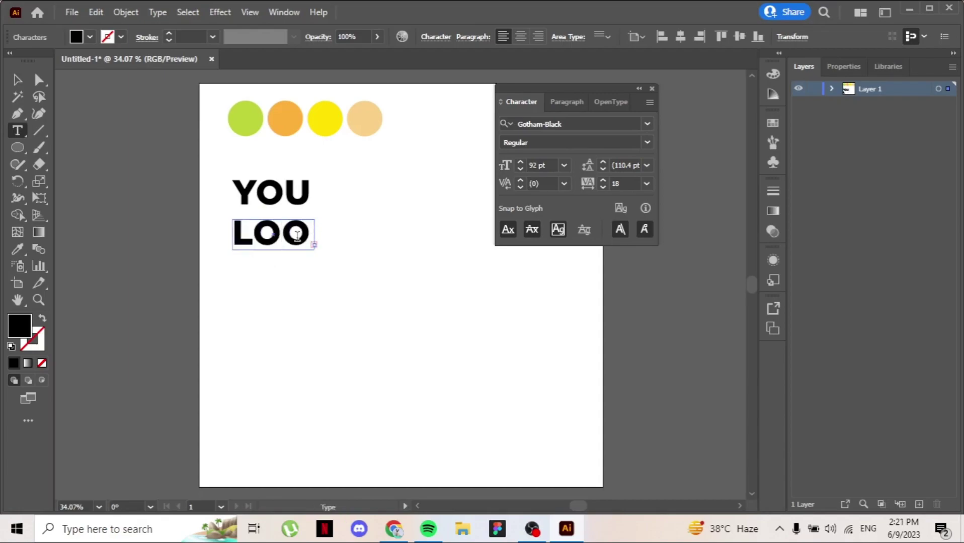
pyautogui.write('K')
pyautogui.press('Escape')
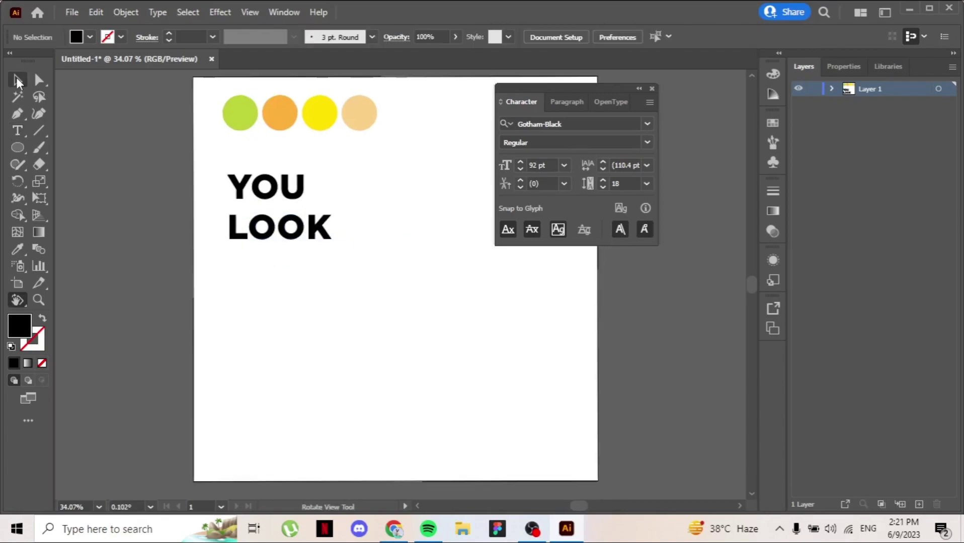
pyautogui.press('v')
pyautogui.click(285, 232)
pyautogui.click(299, 254)
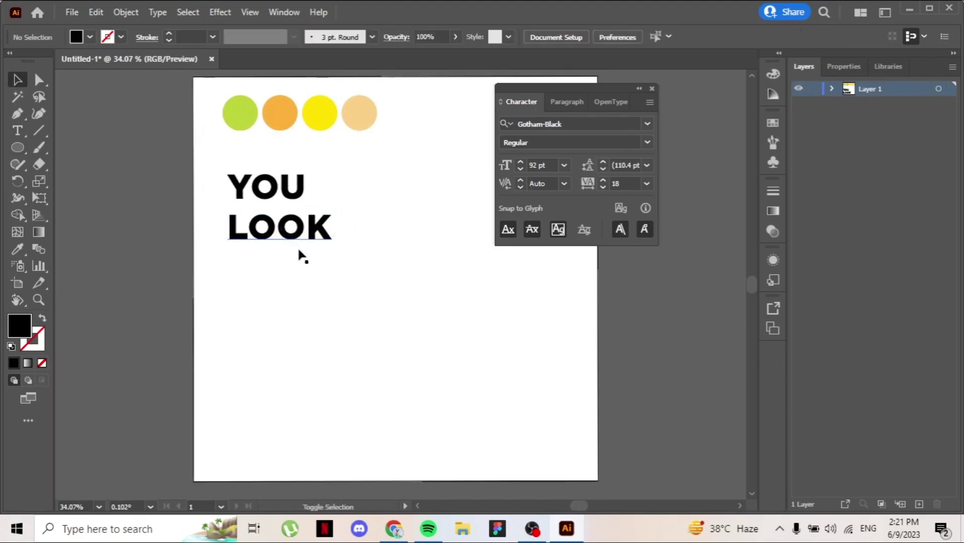
pyautogui.click(310, 234)
pyautogui.click(312, 254)
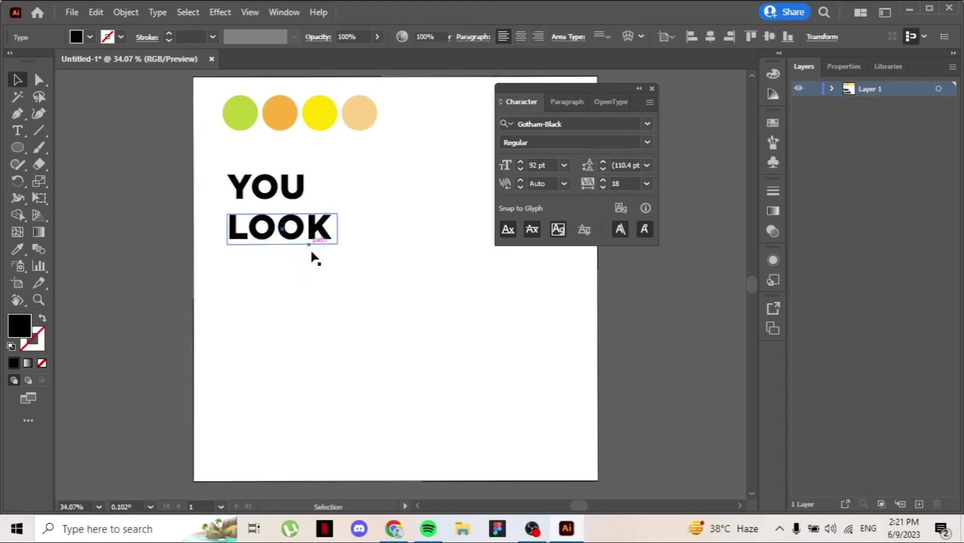
pyautogui.click(321, 232)
# - Duplicate LOOK below, retype it as GOOD and widen its frame to fit
pyautogui.moveTo(321, 231); pyautogui.dragTo(318, 272)
pyautogui.doubleClick(281, 270)
pyautogui.write('G')
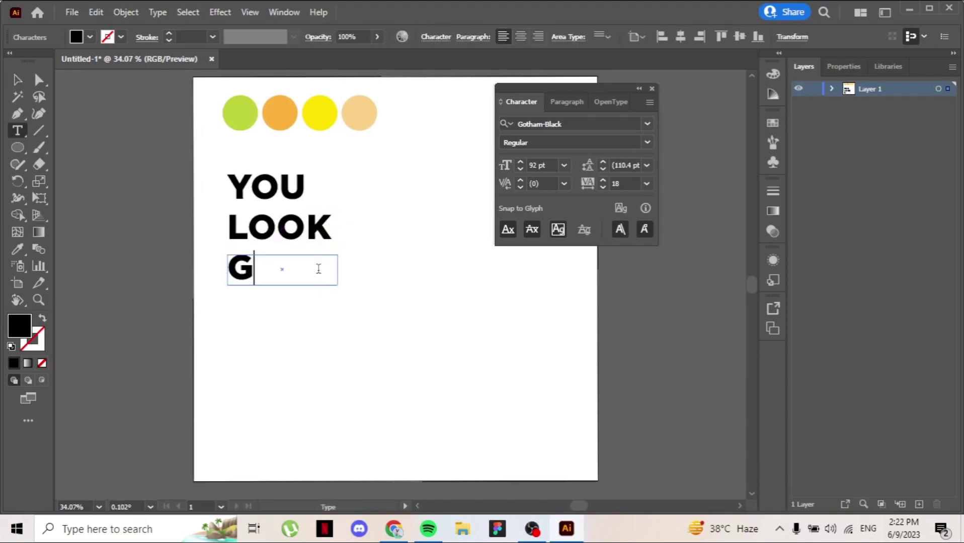
pyautogui.write('oo')
pyautogui.press('BackSpace')
pyautogui.press('BackSpace')
pyautogui.write('O')
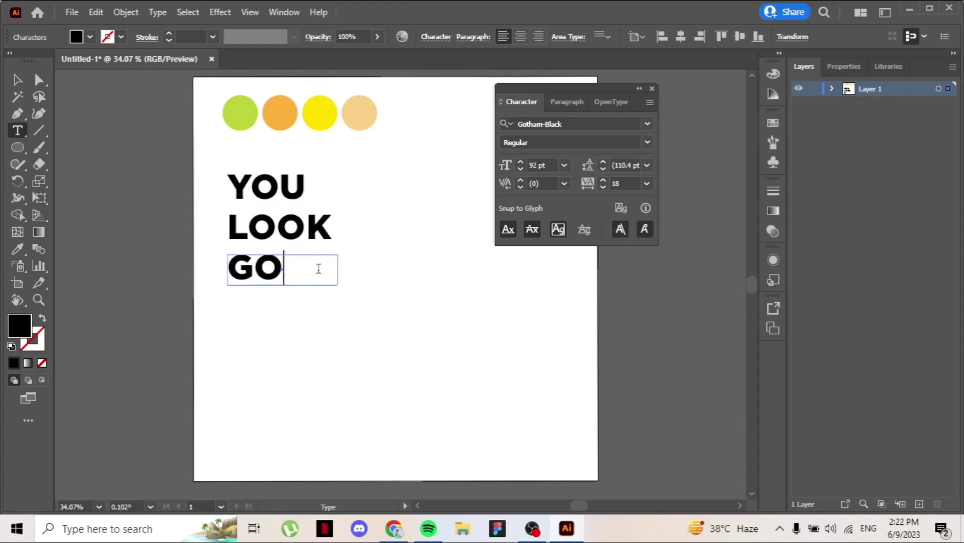
pyautogui.write('O')
pyautogui.keyDown('ctrl'); pyautogui.click(346, 318); pyautogui.keyUp('ctrl')
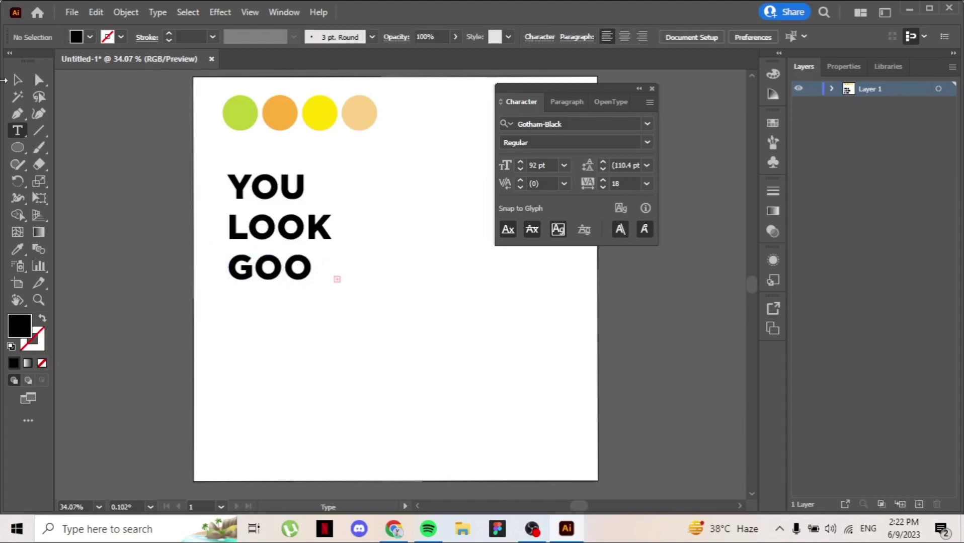
pyautogui.click(18, 79)
pyautogui.click(304, 271)
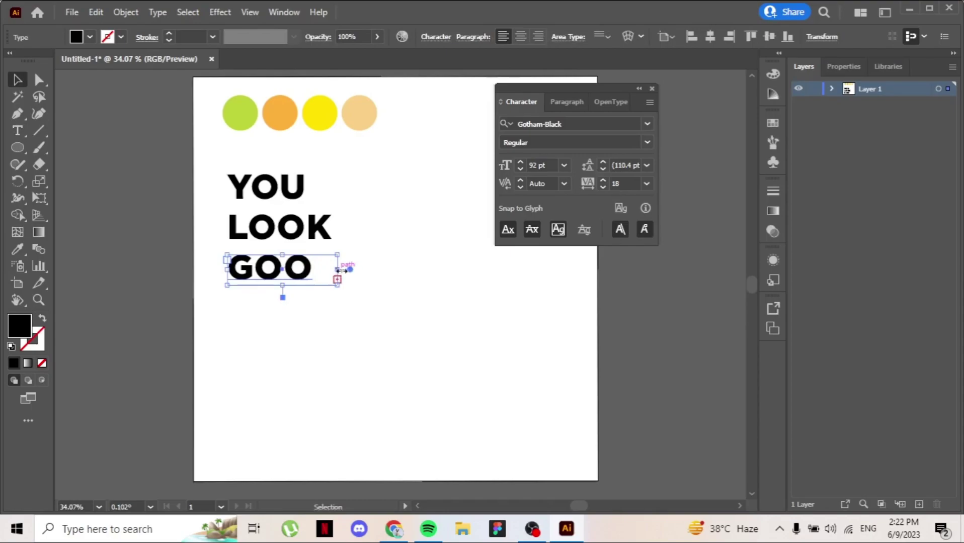
pyautogui.moveTo(341, 271); pyautogui.dragTo(349, 269)
pyautogui.click(723, 372)
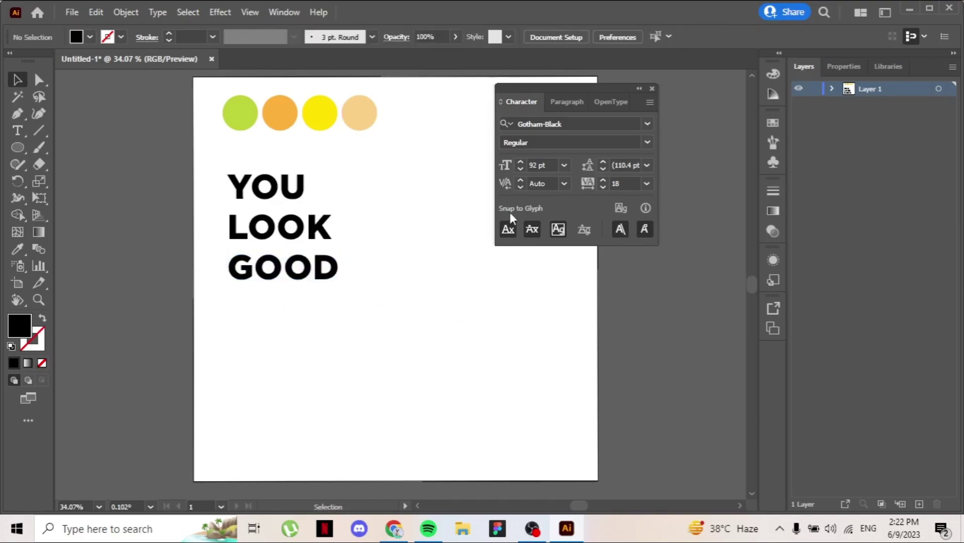
# - Eyedrop the circles to fill YOU lime green, LOOK orange and GOOD yellow
pyautogui.click(17, 254)
pyautogui.click(239, 118)
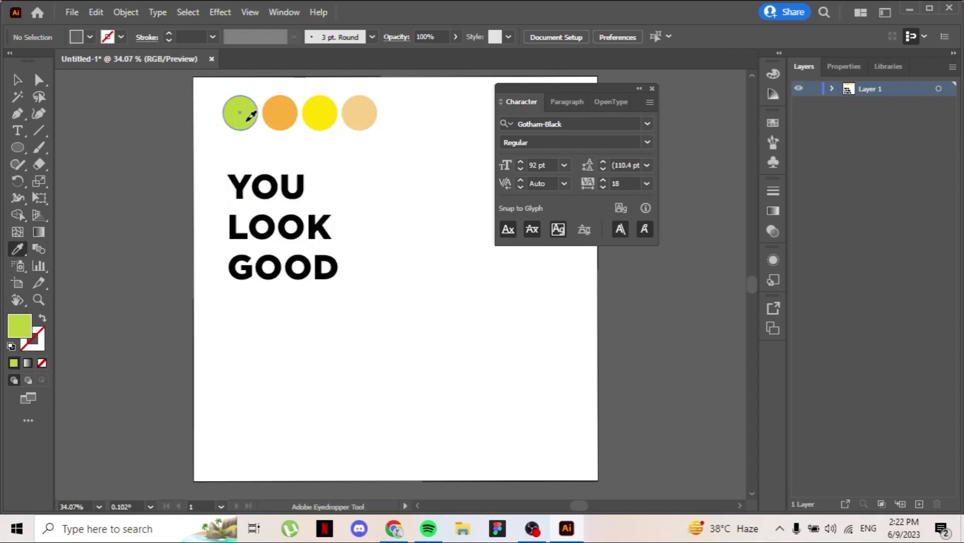
pyautogui.keyDown('alt'); pyautogui.click(238, 180); pyautogui.keyUp('alt')
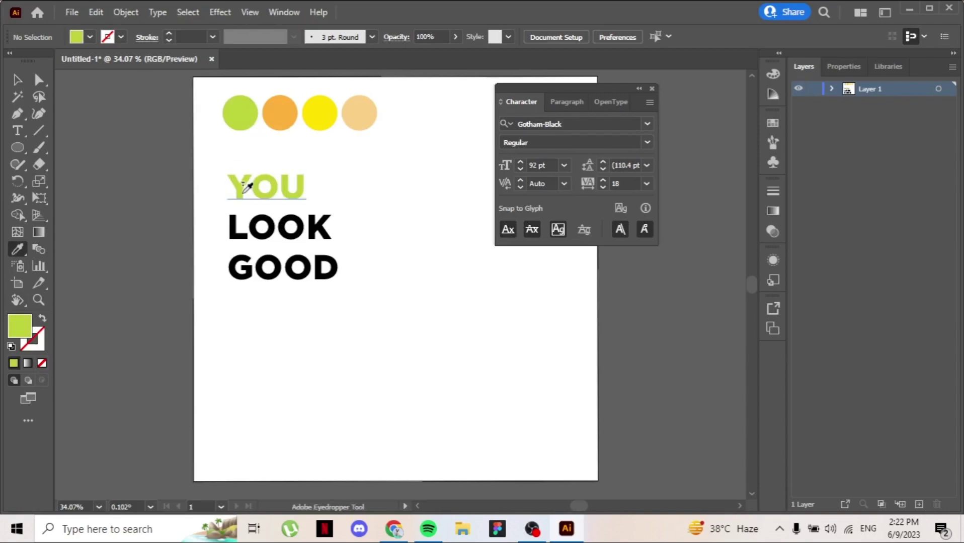
pyautogui.keyDown('alt'); pyautogui.click(249, 224); pyautogui.keyUp('alt')
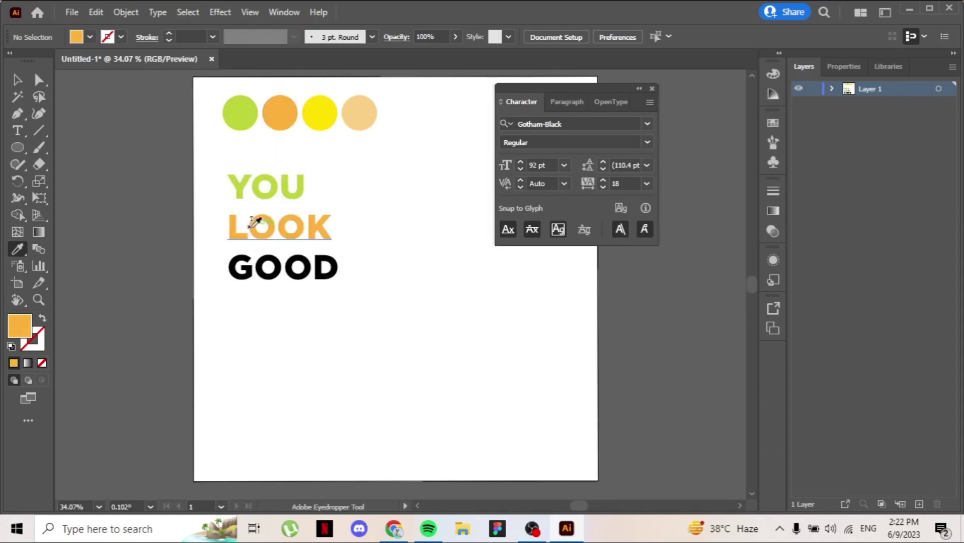
pyautogui.click(316, 106)
pyautogui.keyDown('alt'); pyautogui.click(274, 267); pyautogui.keyUp('alt')
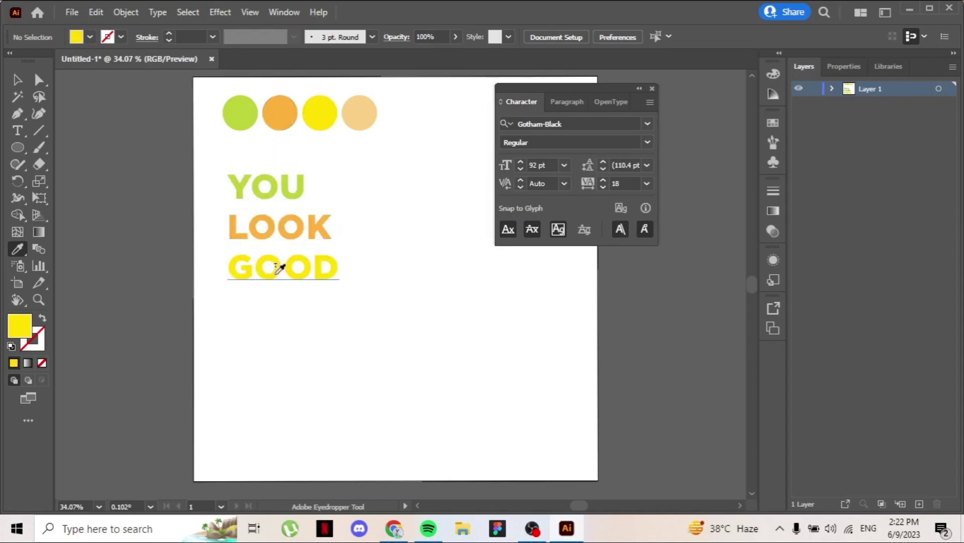
pyautogui.press('v')
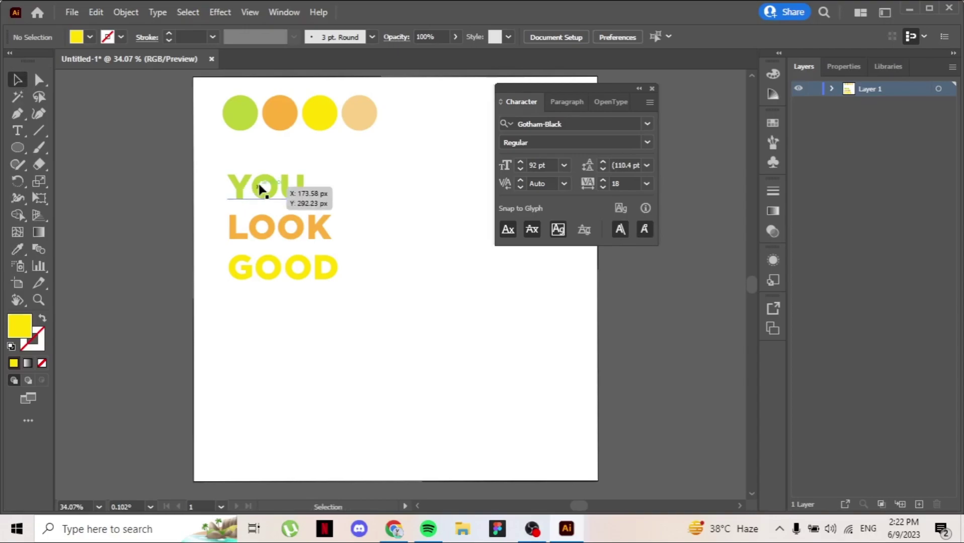
# - Select all three words and give a Transform effect a horizontal move of 0.0139 in
pyautogui.moveTo(223, 165); pyautogui.dragTo(385, 336)
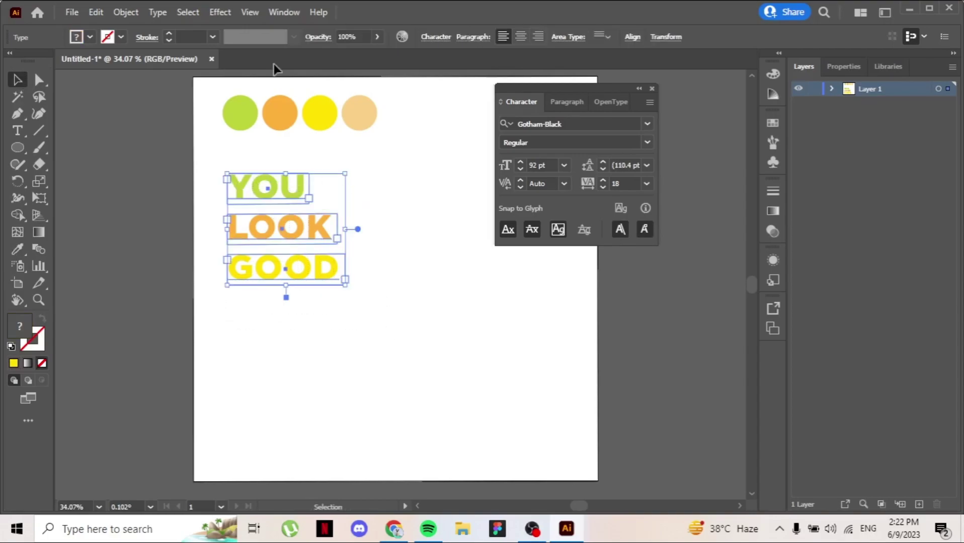
pyautogui.click(220, 12)
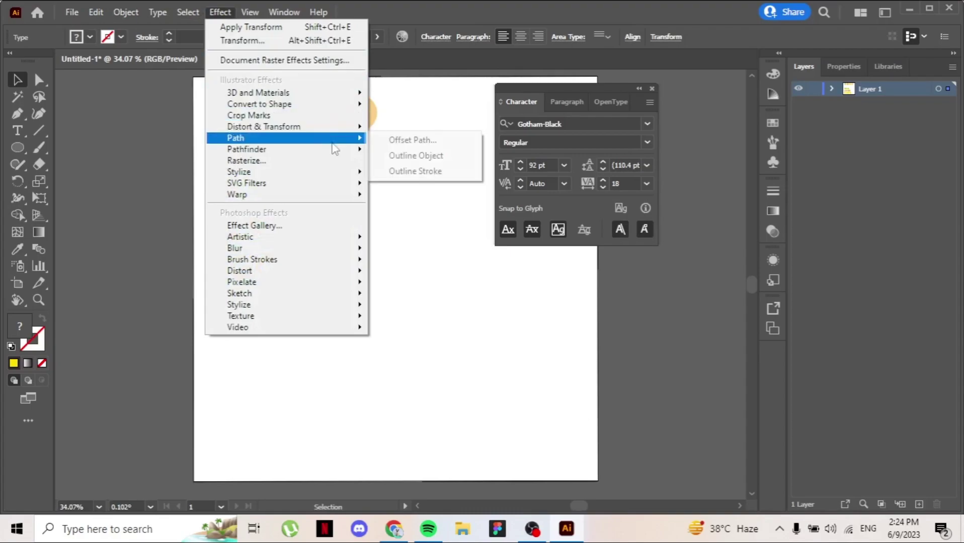
pyautogui.moveTo(264, 127)
pyautogui.click(398, 175)
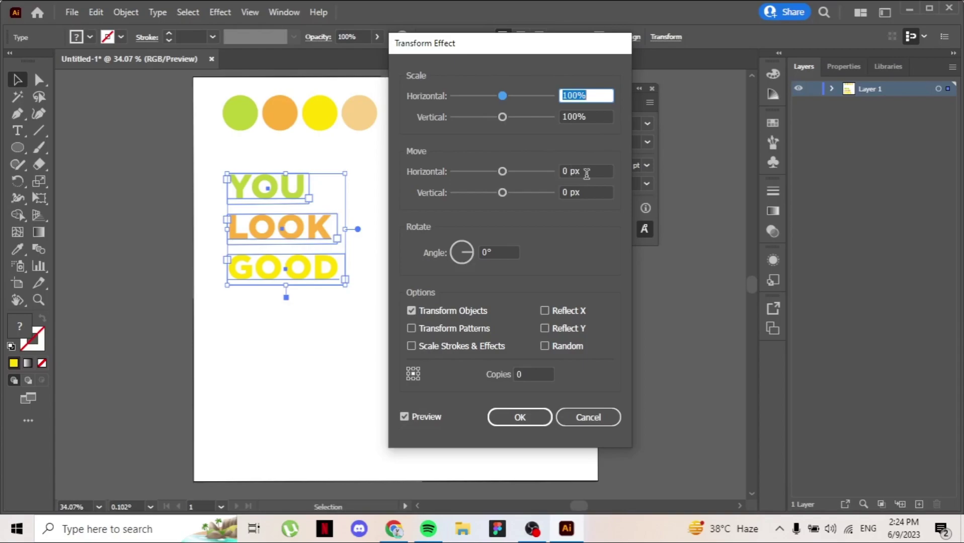
pyautogui.click(587, 174)
pyautogui.write('0.0139')
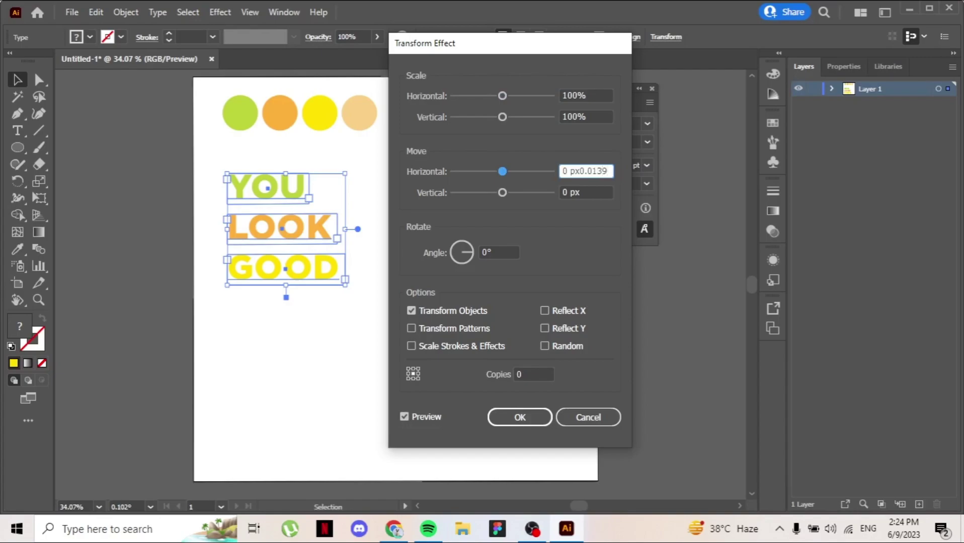
pyautogui.write('in')
pyautogui.moveTo(575, 172); pyautogui.dragTo(547, 175)
pyautogui.press('BackSpace')
# - Set the Transform vertical move to 0.0139 in and 100 copies, then confirm
pyautogui.click(586, 191)
pyautogui.write('0.0139 i')
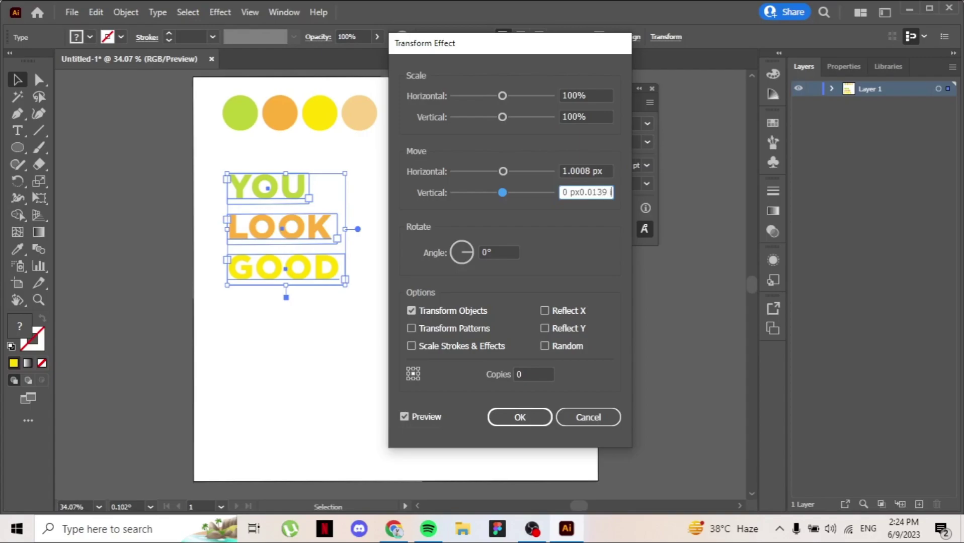
pyautogui.write('n')
pyautogui.press('BackSpace')
pyautogui.press('Tab')
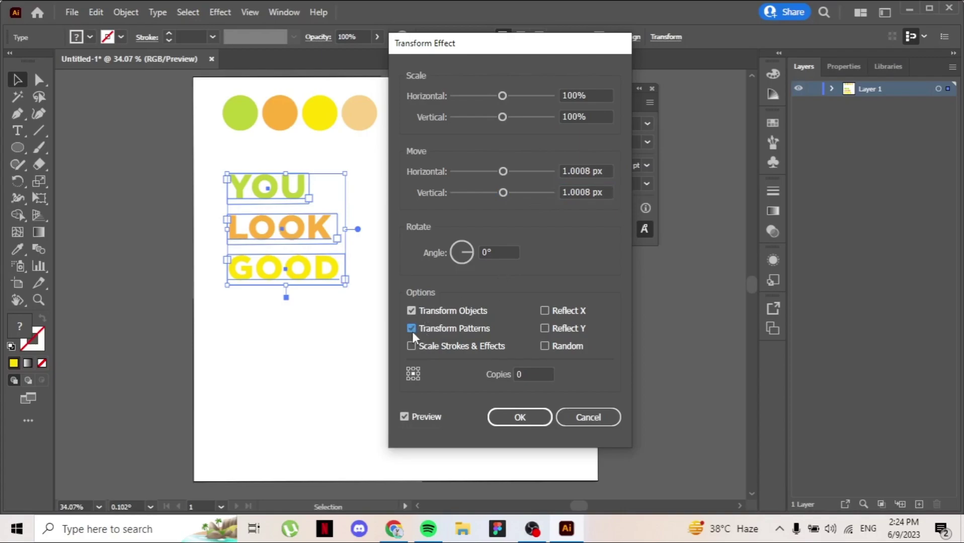
pyautogui.click(522, 376)
pyautogui.write('100')
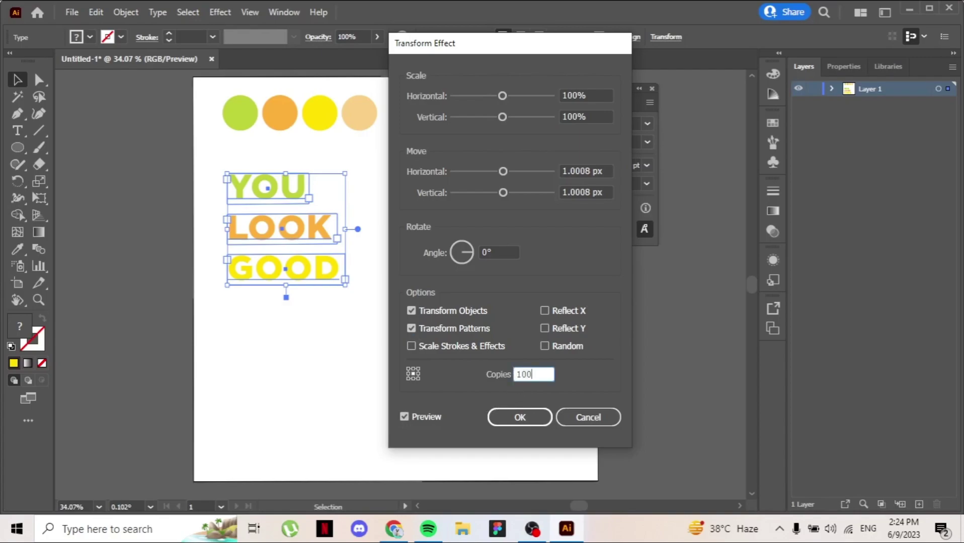
pyautogui.click(502, 419)
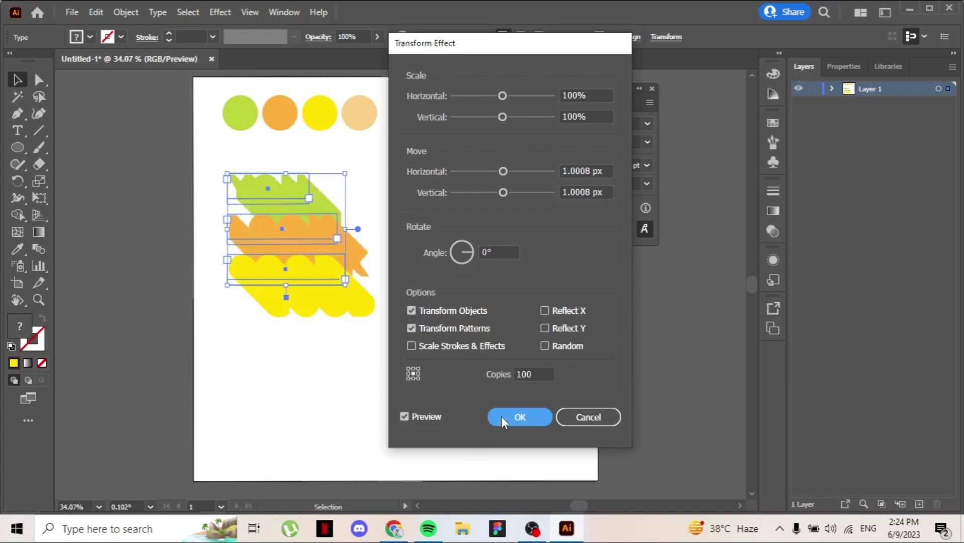
# - Type a new YOU at lower right and Alt-drag copies below it
pyautogui.click(17, 131)
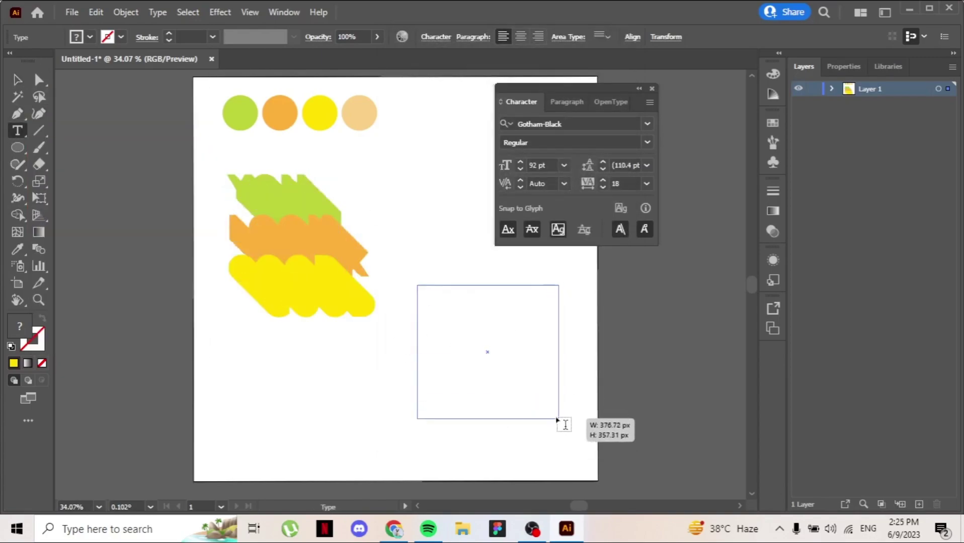
pyautogui.moveTo(417, 284); pyautogui.dragTo(544, 330)
pyautogui.write('YOU')
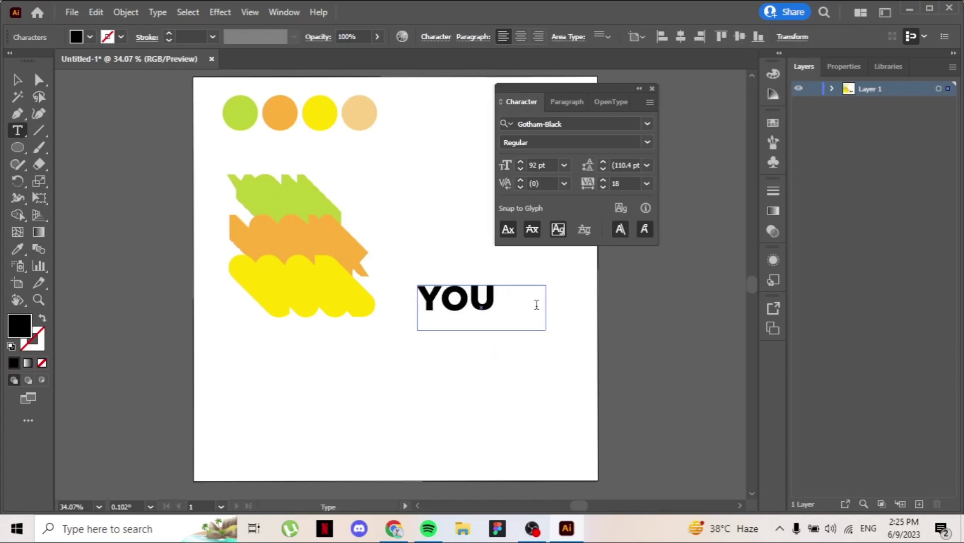
pyautogui.press('Escape')
pyautogui.moveTo(480, 317); pyautogui.dragTo(479, 373)
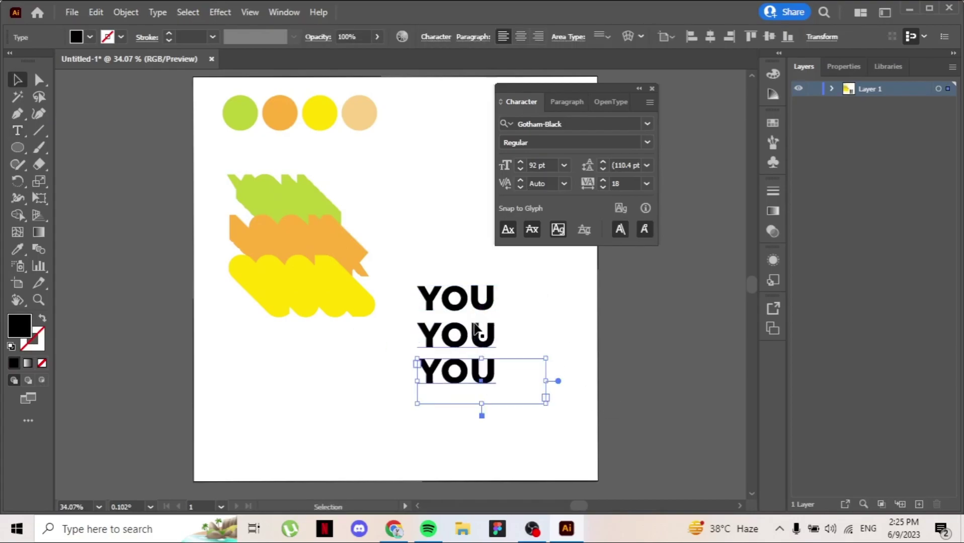
# - Retype the middle copy as LOOK and the bottom copy as GOOD
pyautogui.click(476, 329)
pyautogui.doubleClick(476, 329)
pyautogui.write('LOO')
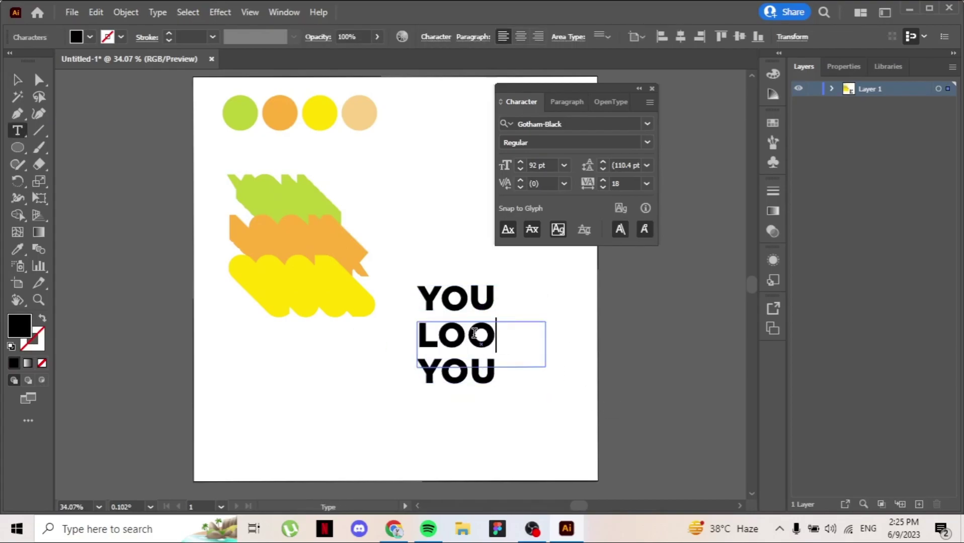
pyautogui.write('K')
pyautogui.click(473, 385)
pyautogui.hotkey('ctrl', 'z')
pyautogui.doubleClick(455, 372)
pyautogui.write('GOOD')
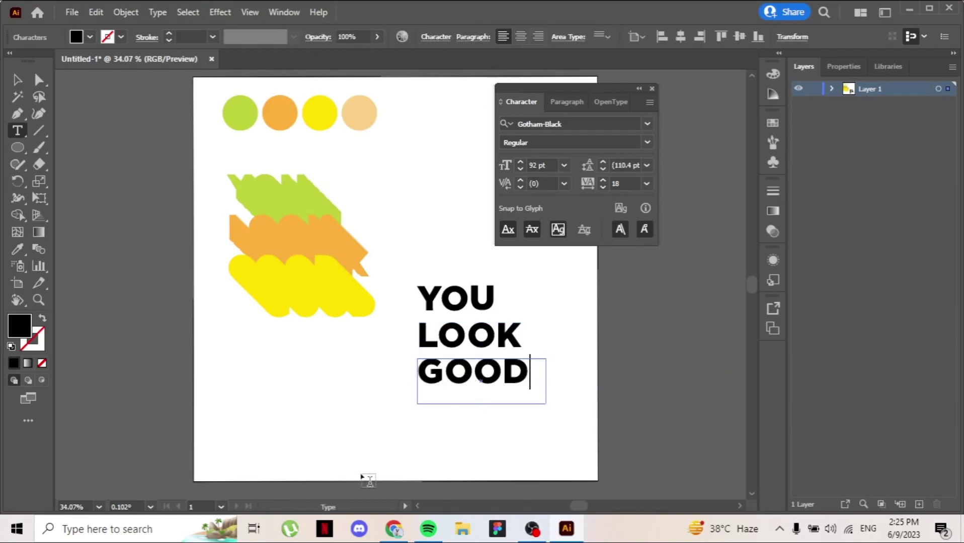
# - Fill the GOOD text white, undoing an accidental V typed over it
pyautogui.hotkey('ctrl', 'a')
pyautogui.doubleClick(19, 325)
pyautogui.press('Escape')
pyautogui.write('V')
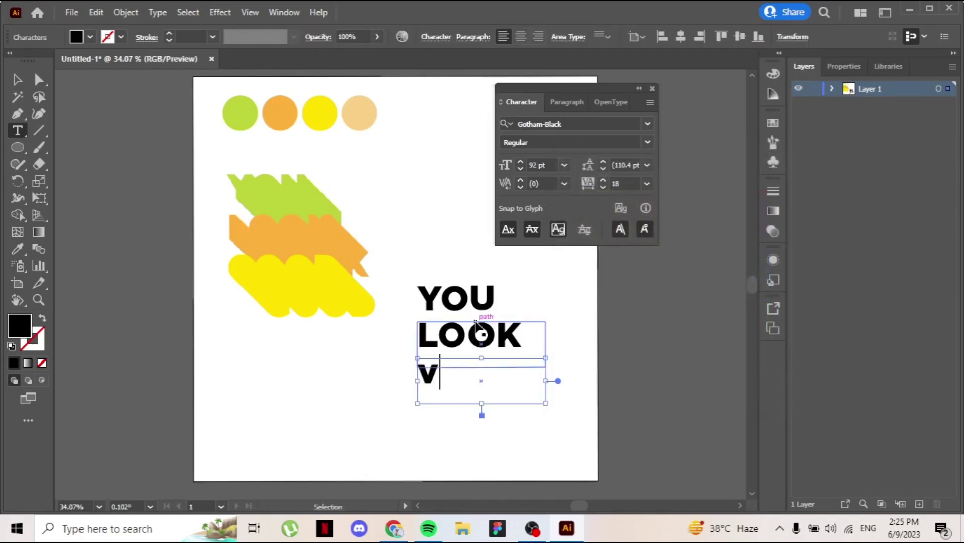
pyautogui.hotkey('ctrl', 'z')
pyautogui.doubleClick(20, 327)
pyautogui.click(882, 191)
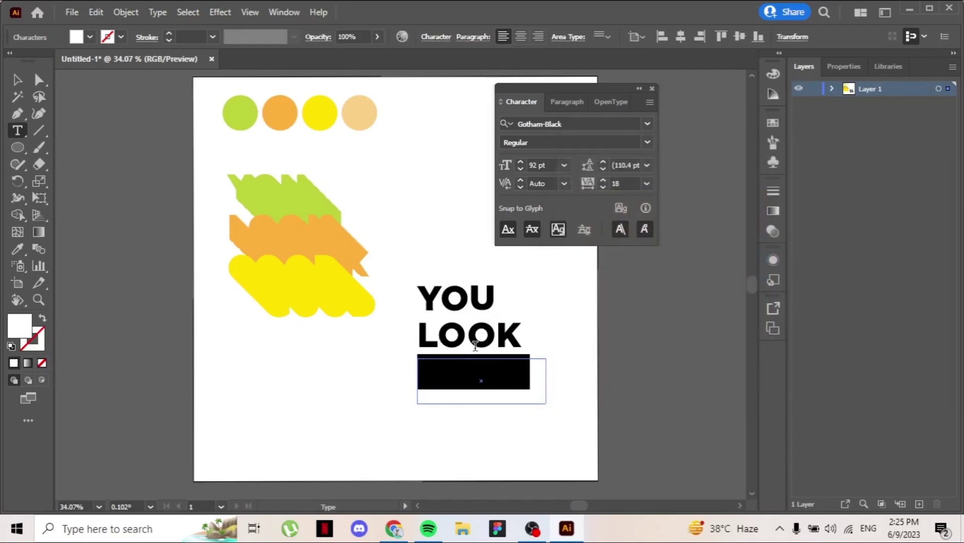
pyautogui.press('BackSpace')
pyautogui.press('BackSpace')
pyautogui.hotkey('shift', 'Left')
pyautogui.hotkey('shift', 'Left')
# - Fill the LOOK and YOU text white as well
pyautogui.hotkey('shift', 'Left')
pyautogui.hotkey('shift', 'Left')
pyautogui.doubleClick(20, 326)
pyautogui.click(878, 191)
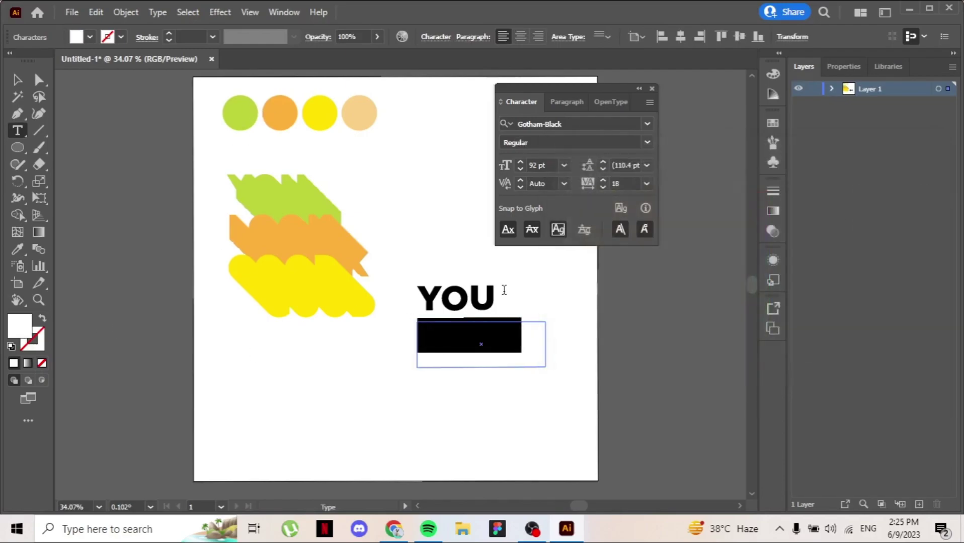
pyautogui.press('BackSpace')
pyautogui.press('BackSpace')
pyautogui.hotkey('shift', 'Left')
pyautogui.hotkey('shift', 'Left')
pyautogui.hotkey('shift', 'Left')
pyautogui.doubleClick(20, 327)
pyautogui.click(878, 191)
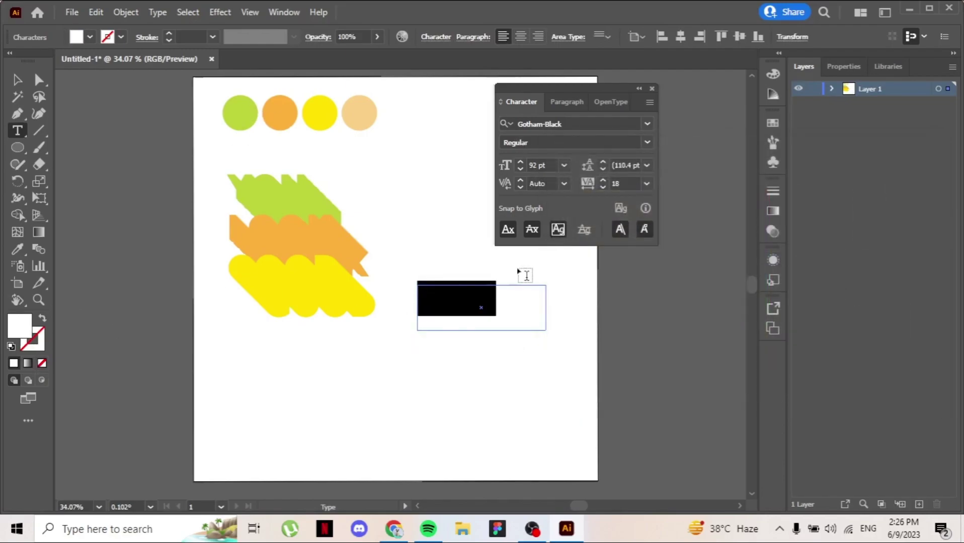
pyautogui.press('Escape')
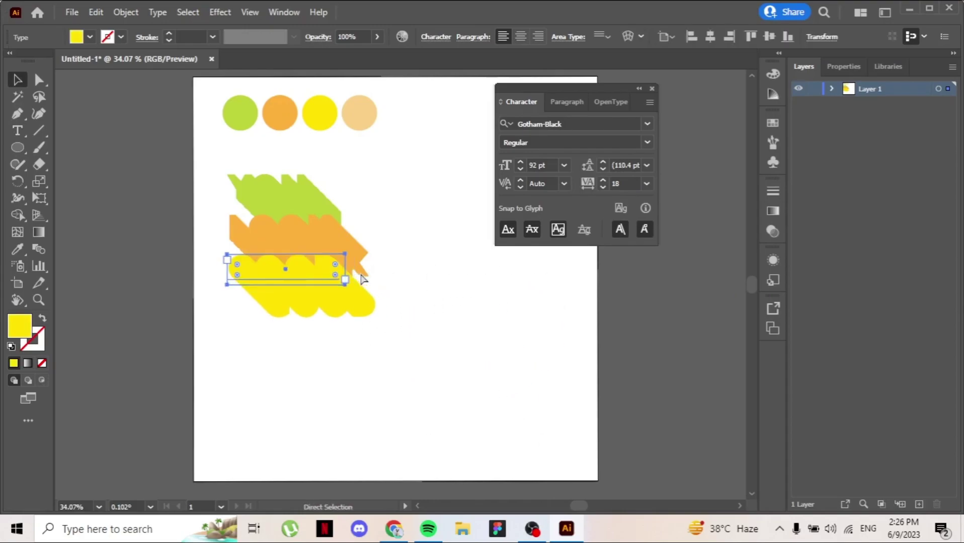
# - Drag the white YOU LOOK GOOD stack over the coloured shadows
pyautogui.moveTo(567, 420)
pyautogui.mouseDown()
pyautogui.moveTo(415, 283)
pyautogui.moveTo(327, 233)
pyautogui.moveTo(297, 276)
pyautogui.mouseUp()
pyautogui.click(333, 239)
pyautogui.click(298, 236)
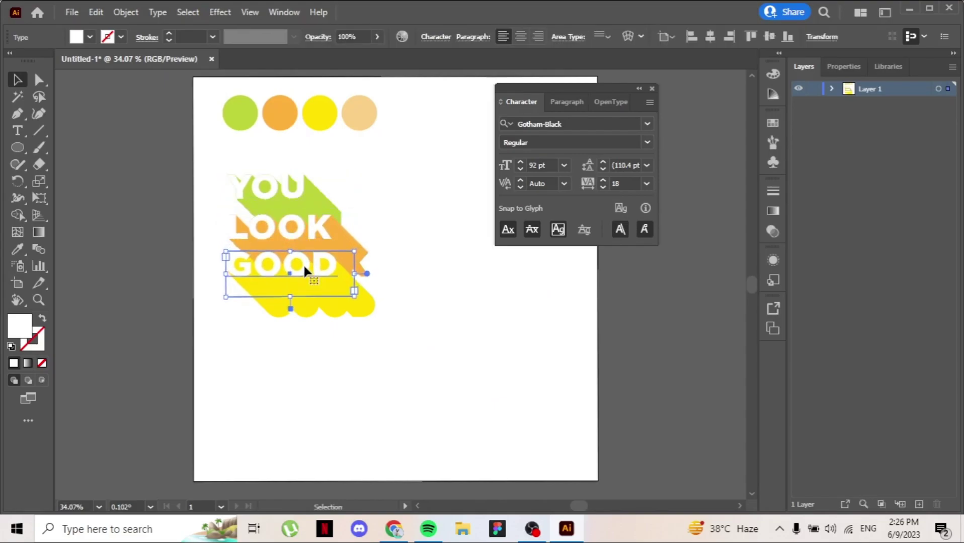
# - Draw a square over the whole design and fill it with the peach circle's colour
pyautogui.press('m')
pyautogui.moveTo(210, 165); pyautogui.dragTo(386, 347)
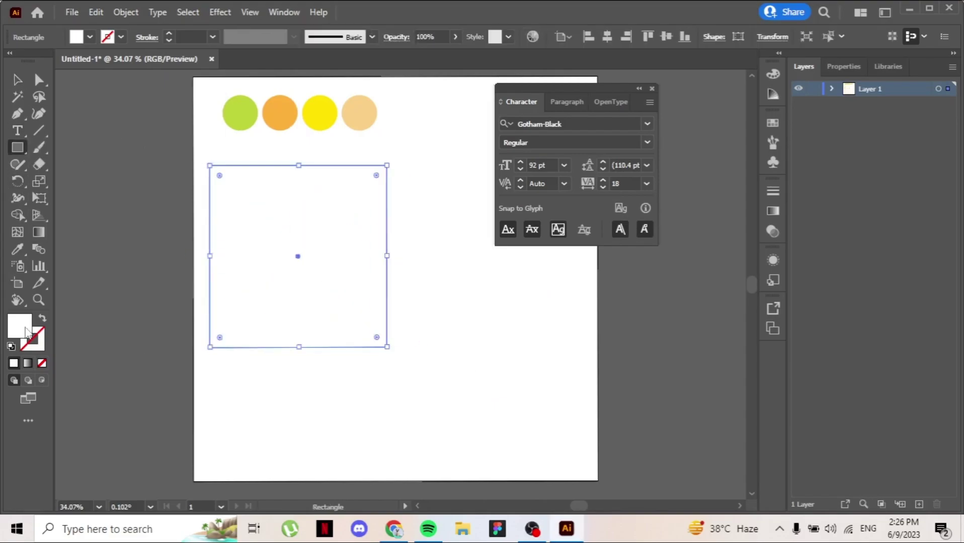
pyautogui.doubleClick(19, 326)
pyautogui.click(893, 213)
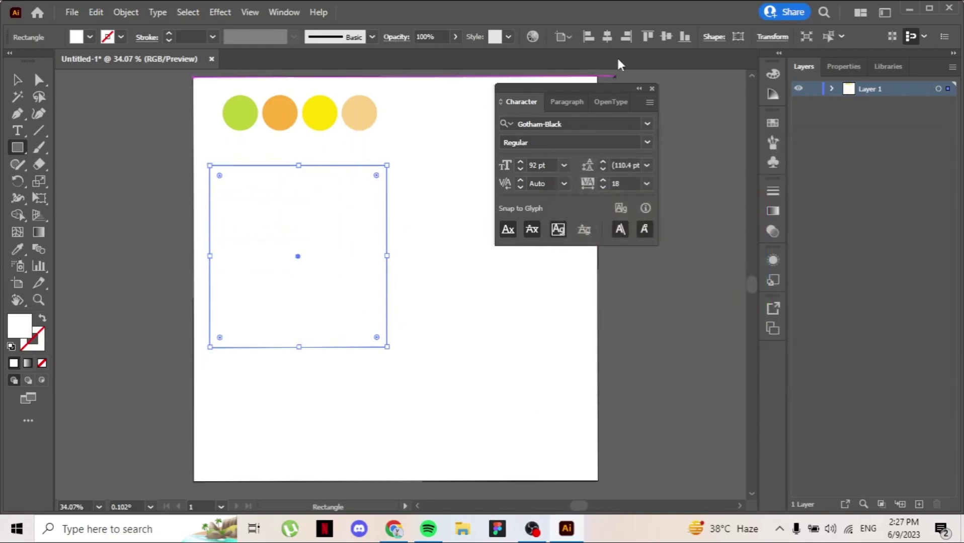
pyautogui.press('i')
pyautogui.click(358, 112)
# - Move the square beneath the text in Layers, undoing an accidental grey fill
pyautogui.click(833, 88)
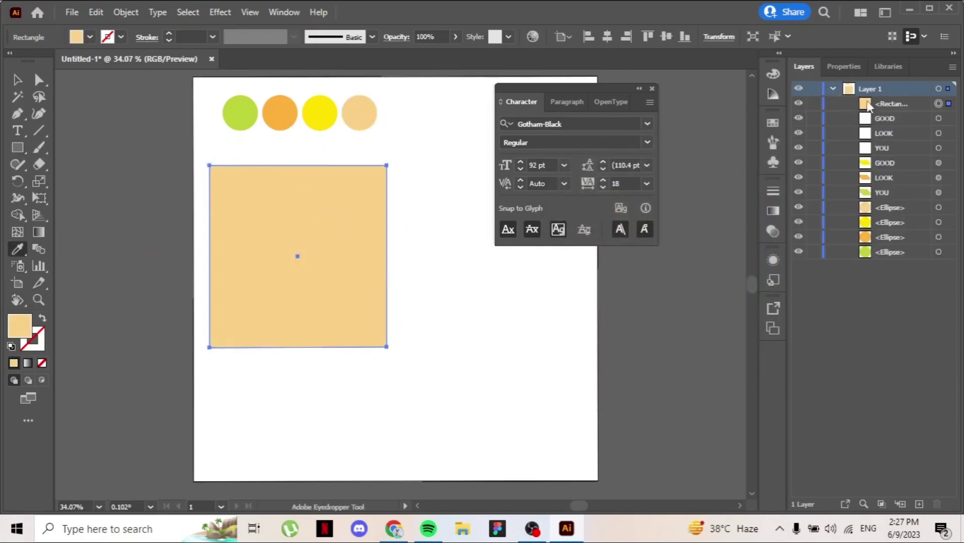
pyautogui.moveTo(886, 104); pyautogui.dragTo(886, 200)
pyautogui.click(629, 402)
pyautogui.press('v')
pyautogui.hotkey('ctrl', 'z')
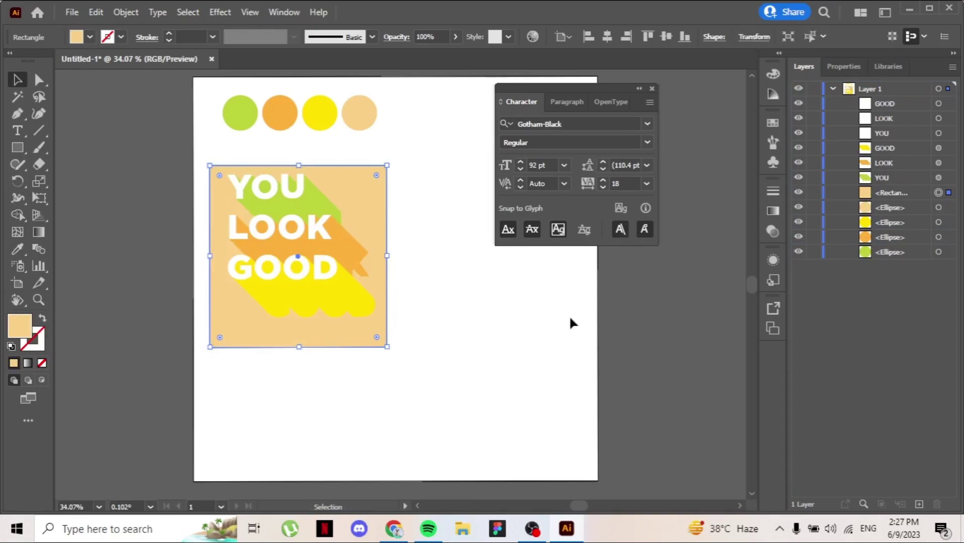
# - Lighten the square's fill to a paler peach
pyautogui.doubleClick(19, 326)
pyautogui.click(616, 190)
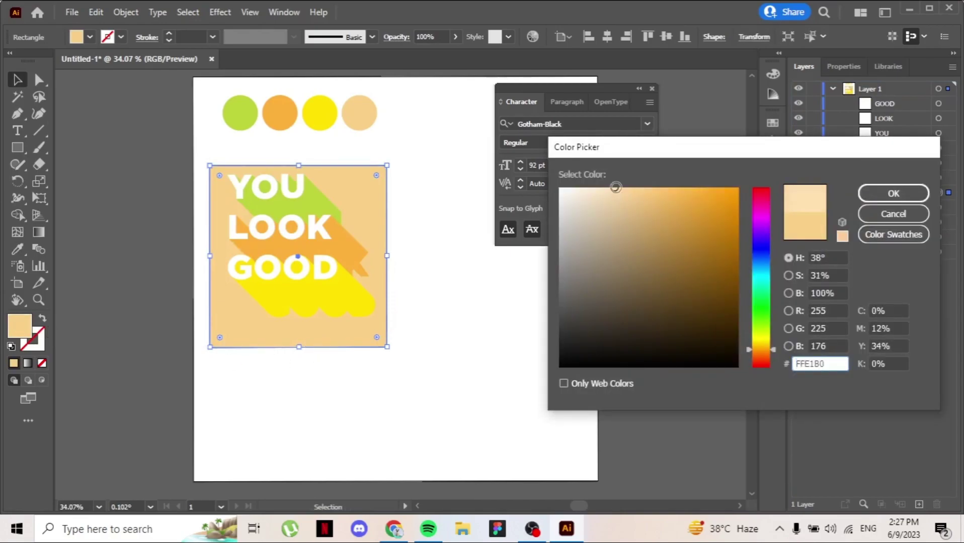
pyautogui.click(891, 191)
pyautogui.click(146, 322)
# - Deepen the yellow of the GOOD shadow in the Color Picker
pyautogui.click(282, 296)
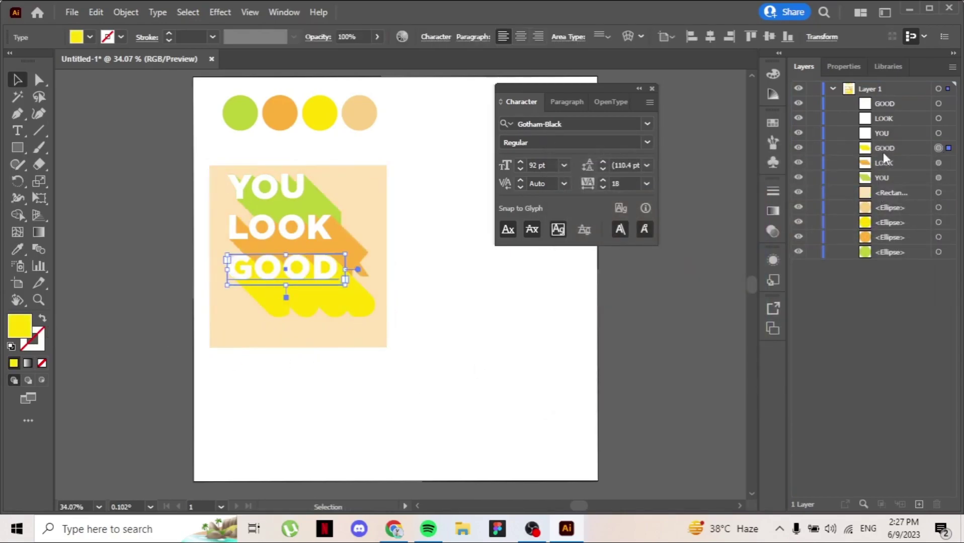
pyautogui.doubleClick(884, 148)
pyautogui.click(558, 286)
pyautogui.doubleClick(19, 325)
pyautogui.moveTo(629, 259); pyautogui.dragTo(738, 190)
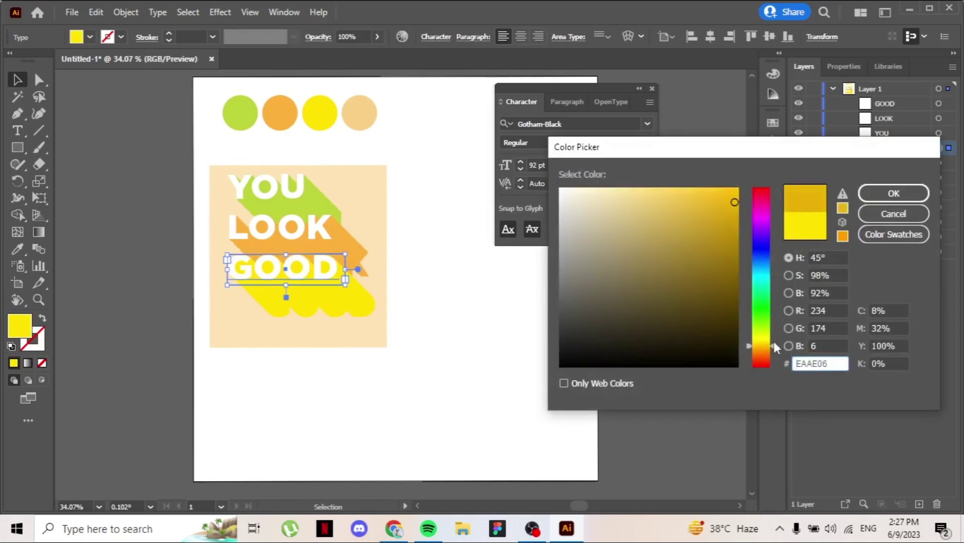
pyautogui.click(843, 235)
pyautogui.click(893, 194)
# - Pick a darker orange for the LOOK shadow
pyautogui.click(281, 229)
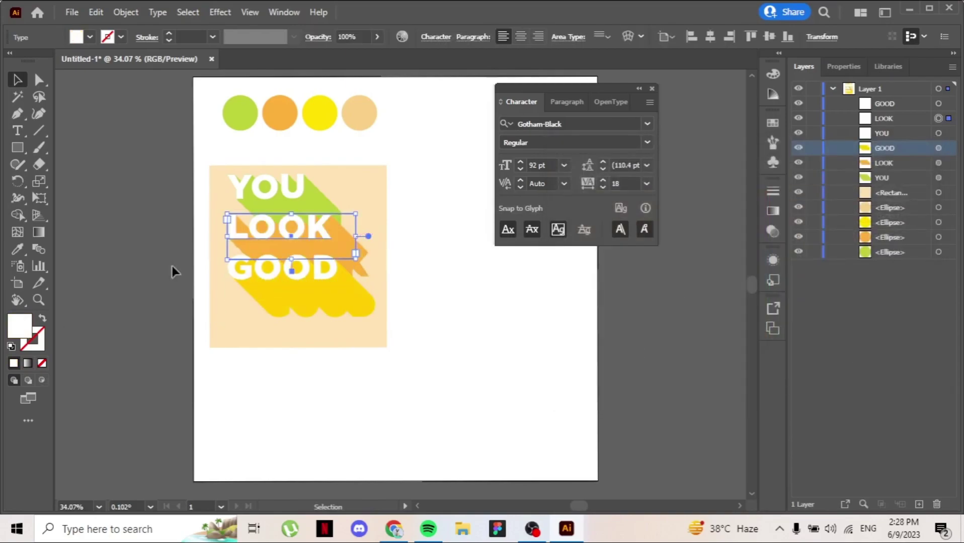
pyautogui.click(898, 163)
pyautogui.click(345, 262)
pyautogui.doubleClick(19, 326)
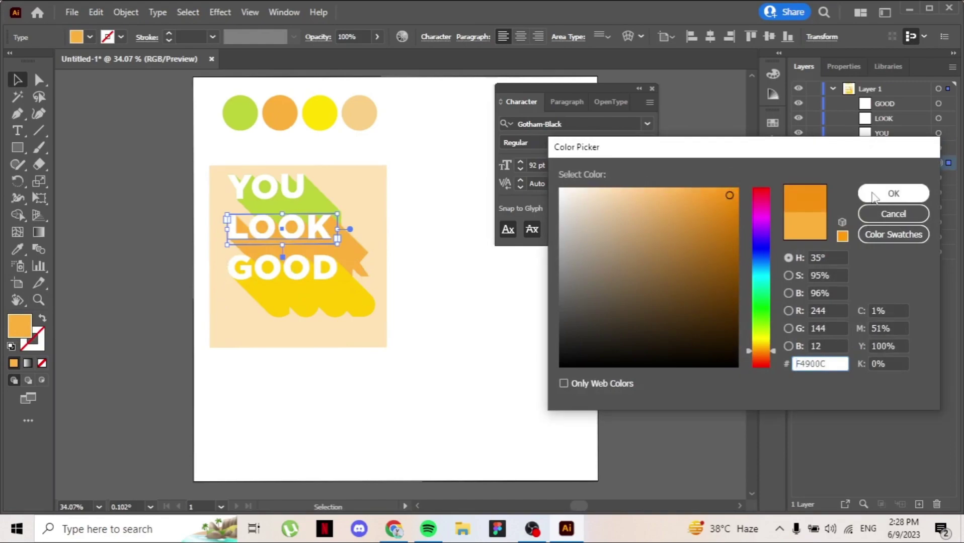
pyautogui.click(893, 192)
pyautogui.click(624, 310)
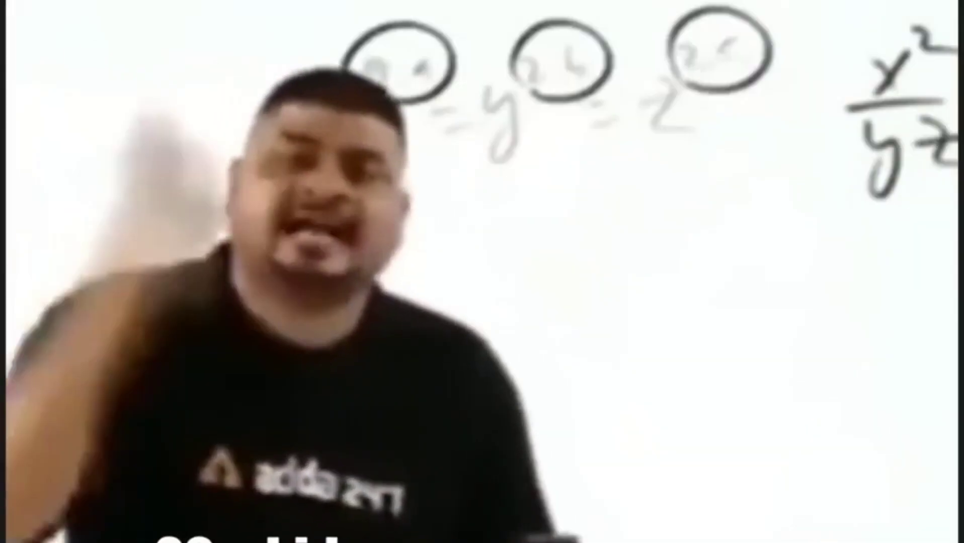